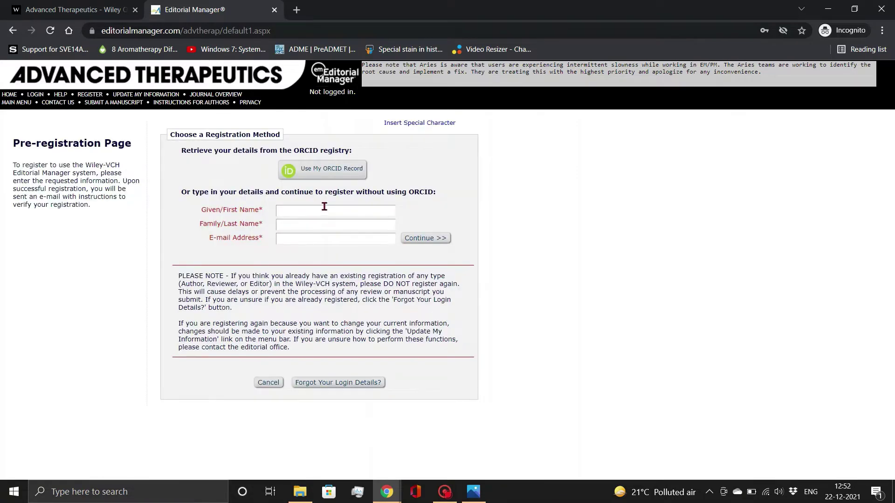
Step: Autofill the given name, family name and email on the pre-registration page
left_click(335, 230)
Step: On the full form, enter a username, matching passwords, title Dr. and degree PhD
left_click(425, 239)
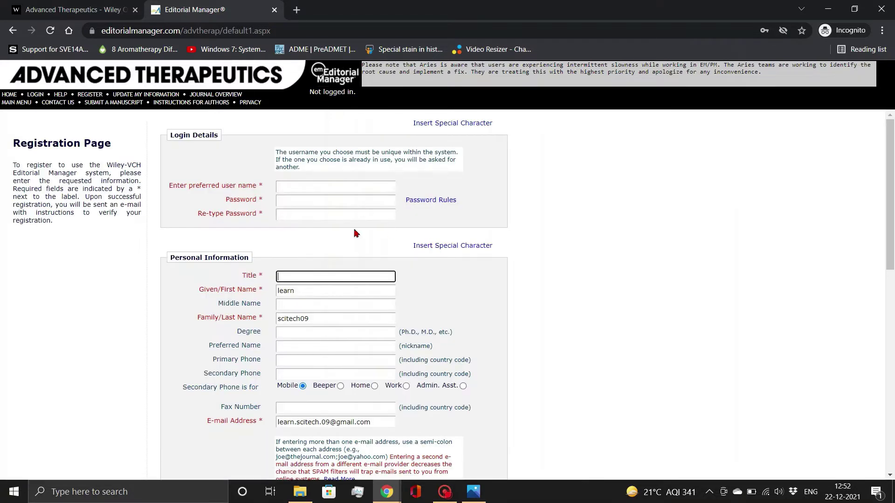
type("Dr.")
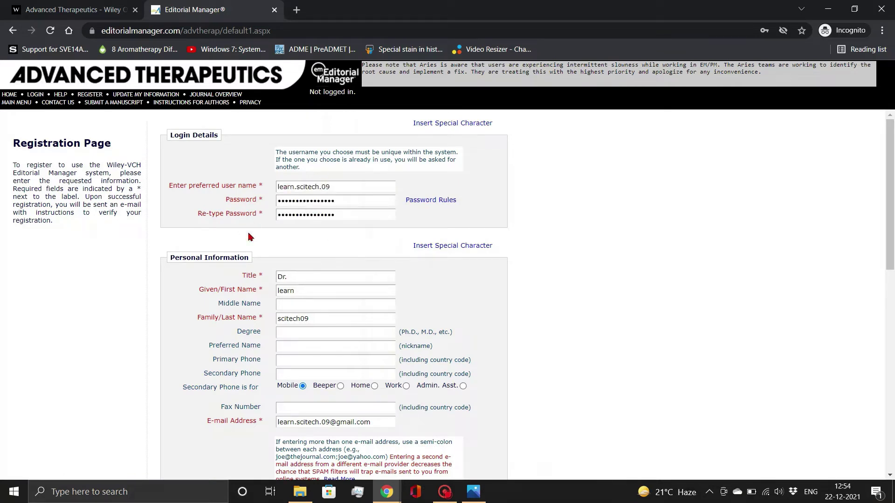
left_click(284, 335)
type("Ph")
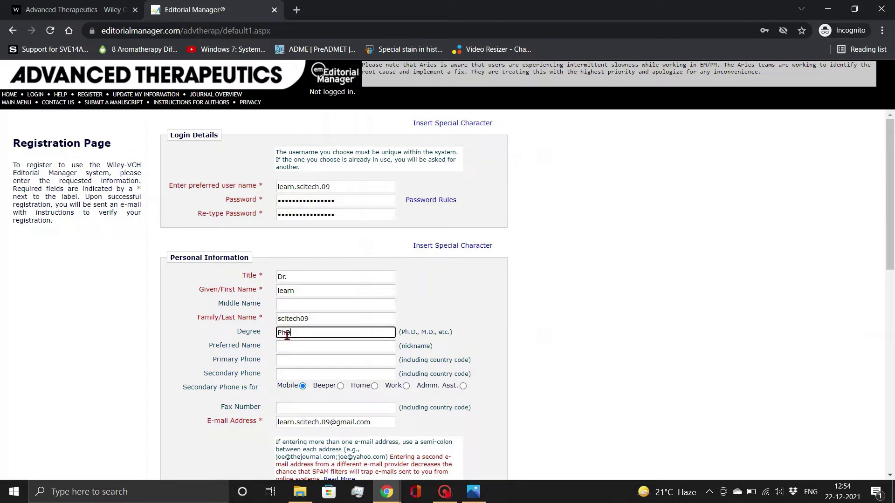
type("D")
left_click(173, 378)
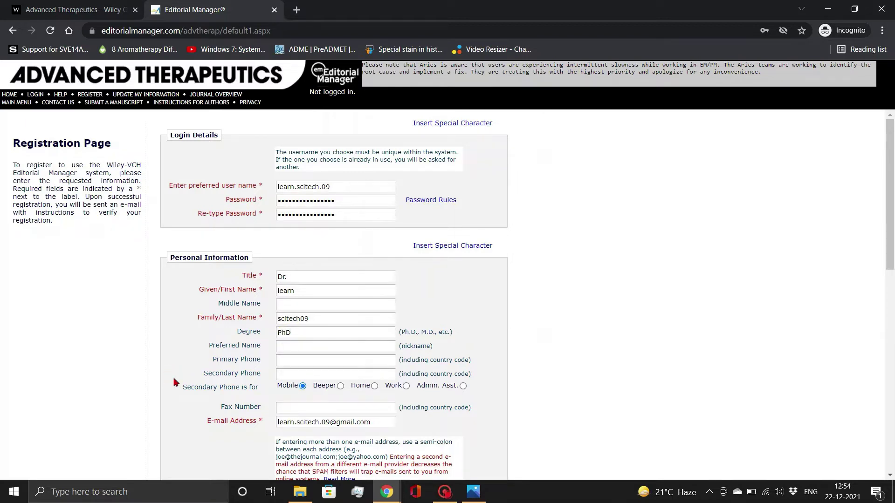
scroll(175, 382, "down", 2)
scroll(175, 382, "down", 3)
scroll(175, 382, "down", 2)
scroll(175, 382, "down", 1)
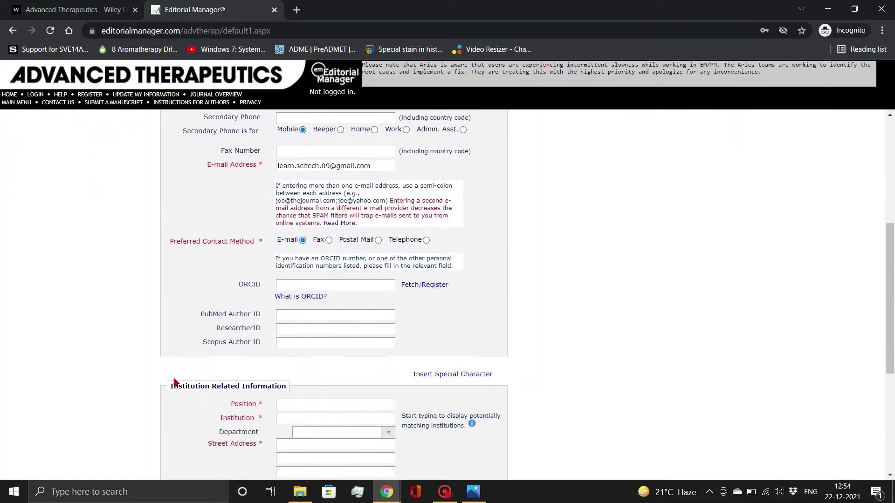
scroll(175, 382, "down", 1)
Step: Sign in to ORCID and authorize Editorial Manager to link the ORCID iD
left_click(420, 263)
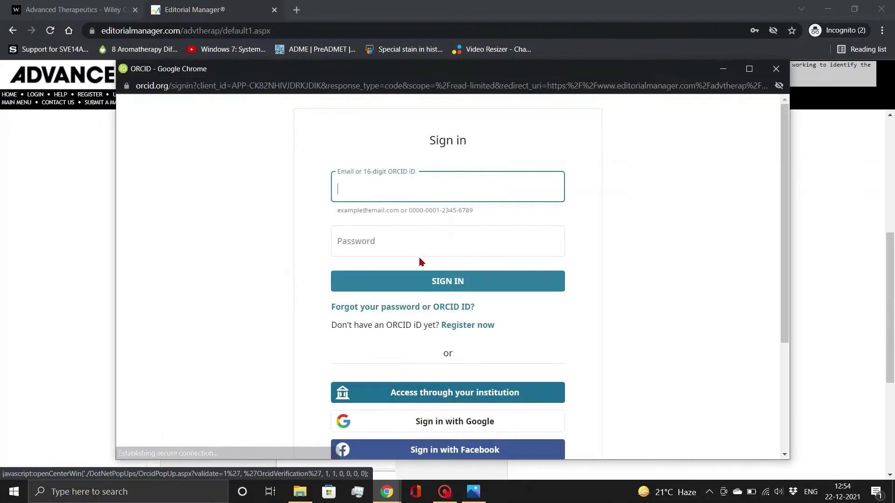
left_click(401, 280)
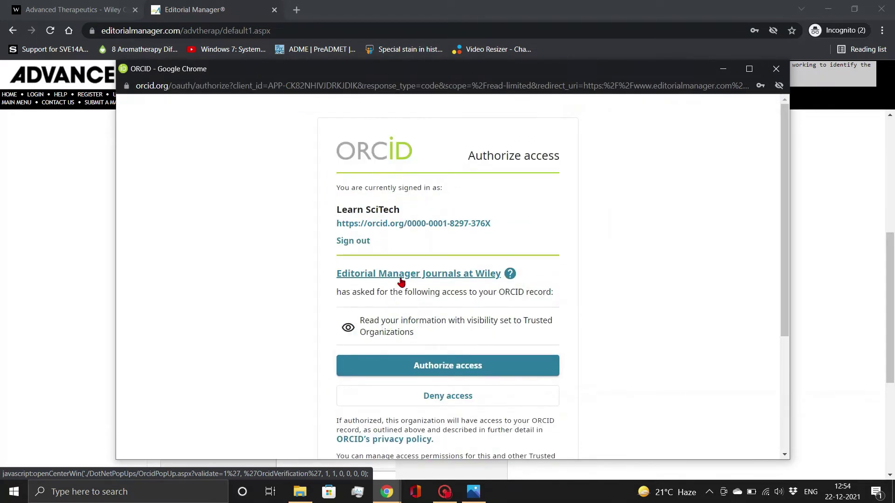
left_click(414, 365)
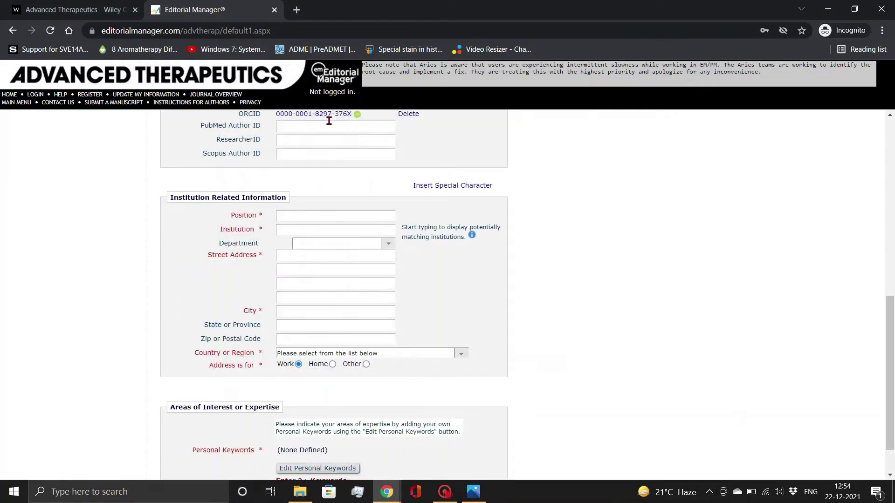
Step: Enter position Research Scholar and institution Indian Institute of Technology Kharagpur
left_click(328, 215)
type("Research Scholar")
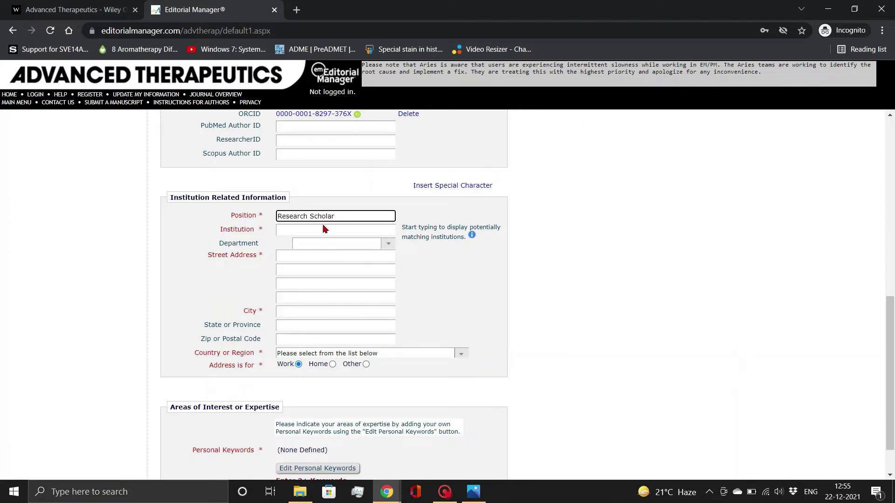
left_click(324, 229)
type("indian instiy")
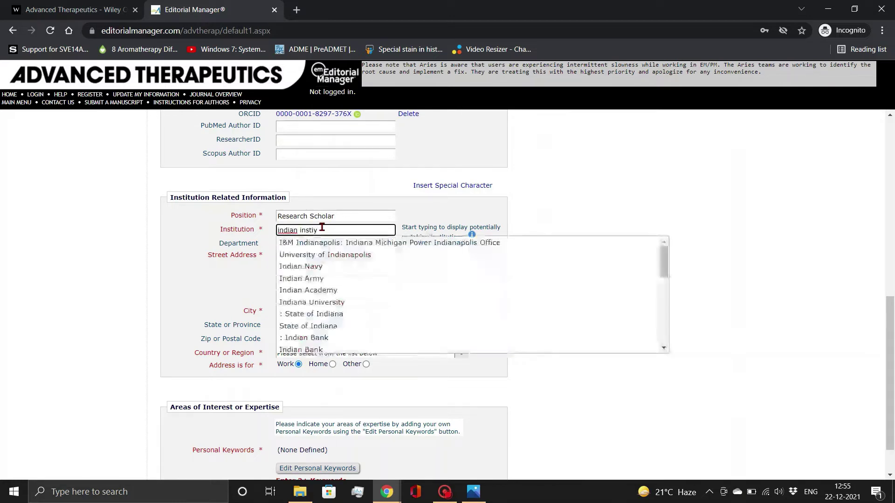
key("BackSpace")
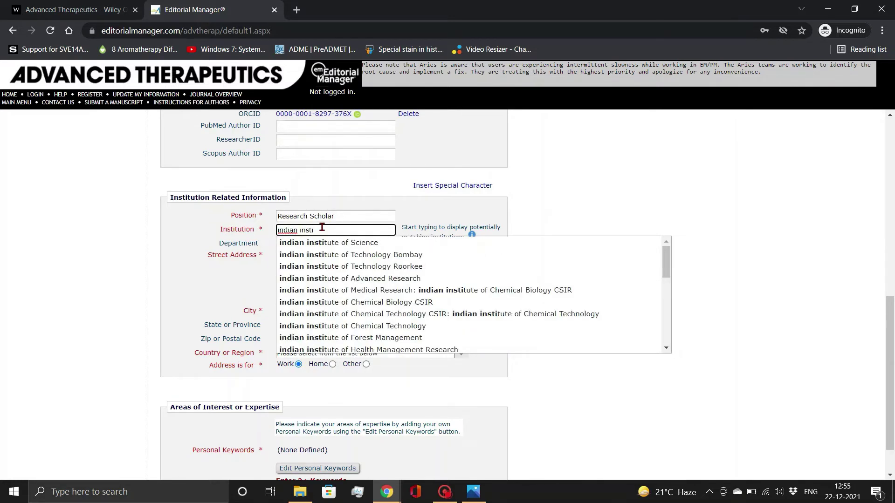
type("tute of t")
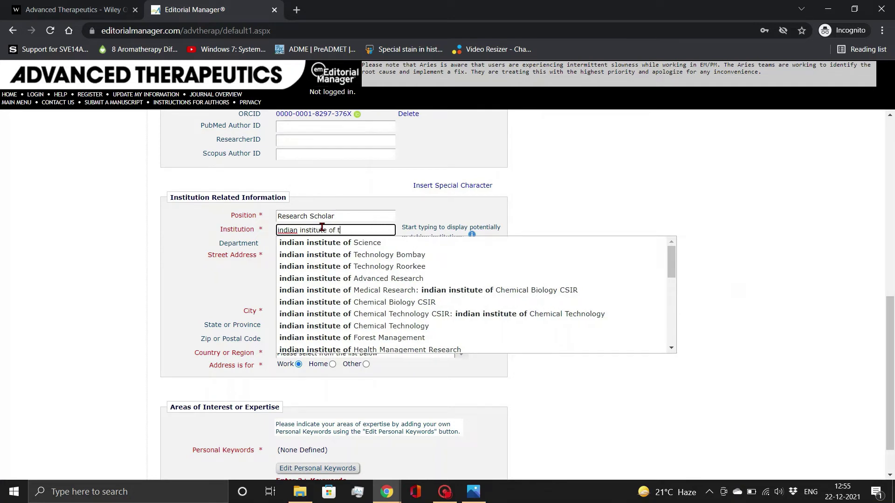
type("gy Khar")
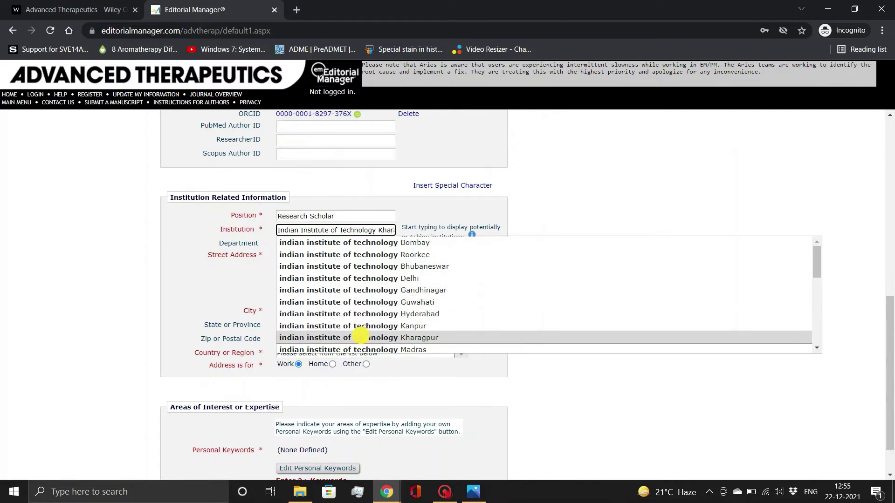
left_click(361, 338)
Step: Set department Biotechnology and a Kharagpur, West Bengal, 721302, INDIA address
left_click(319, 242)
type("B")
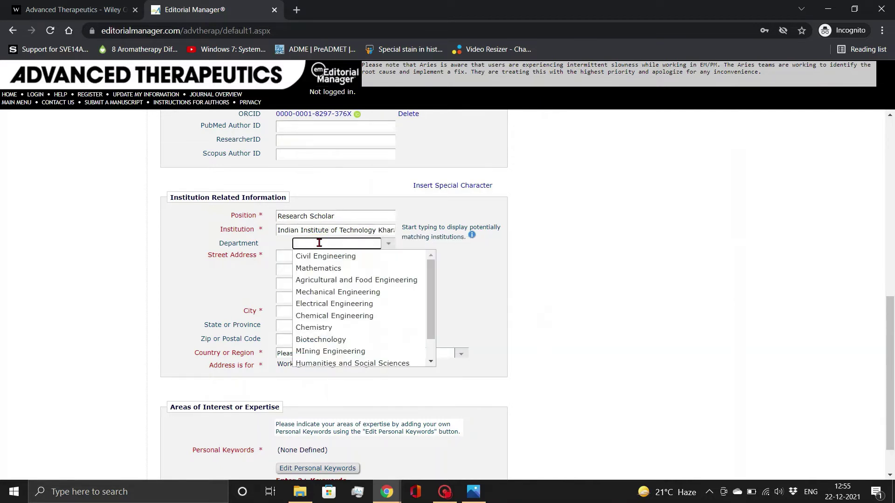
type("io")
left_click(321, 256)
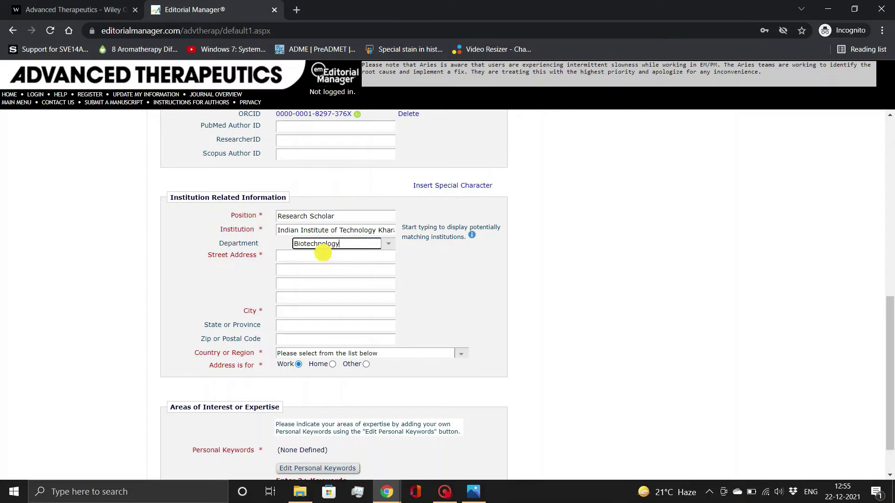
left_click(319, 256)
left_click(308, 353)
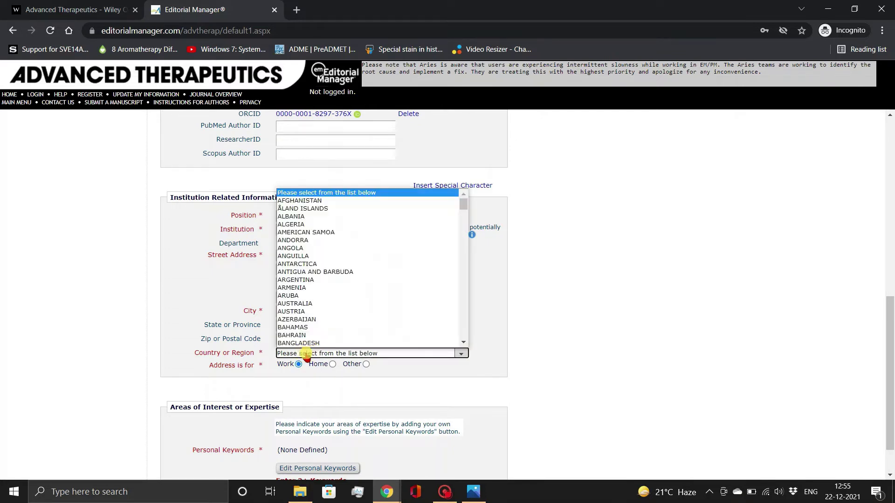
type("INDIA")
left_click(307, 343)
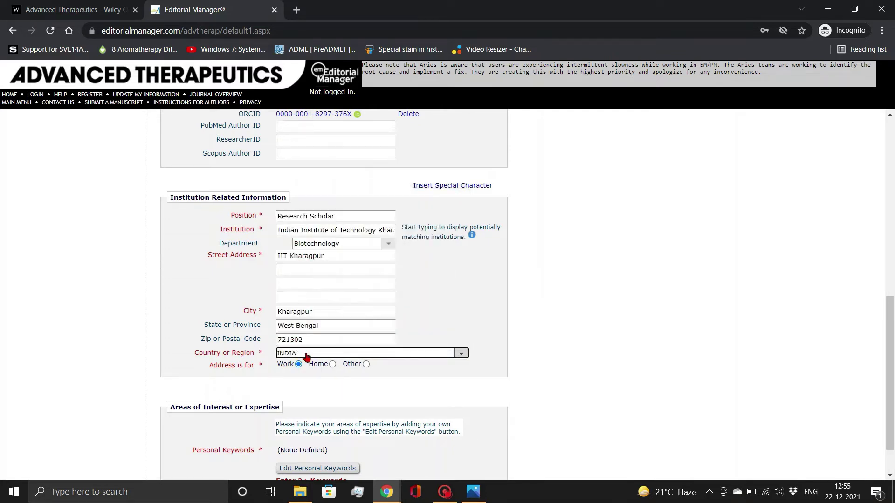
scroll(238, 392, "down", 2)
scroll(238, 392, "down", 1)
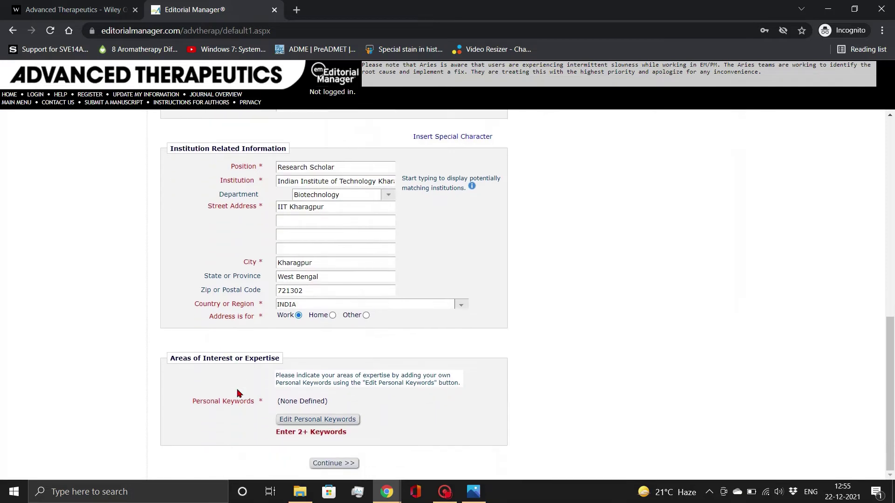
left_click(300, 420)
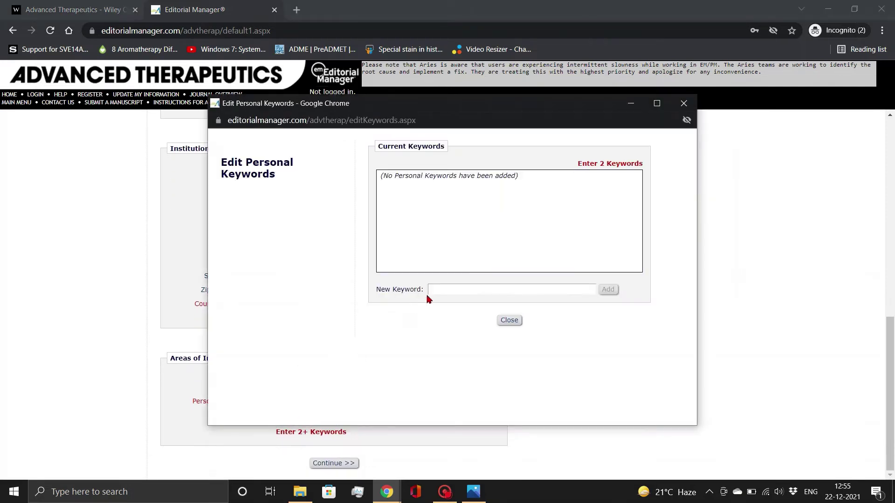
Step: Add keywords 3D Printing, Bioprinting and Bone regeneration, then close the keyword editor
left_click(436, 290)
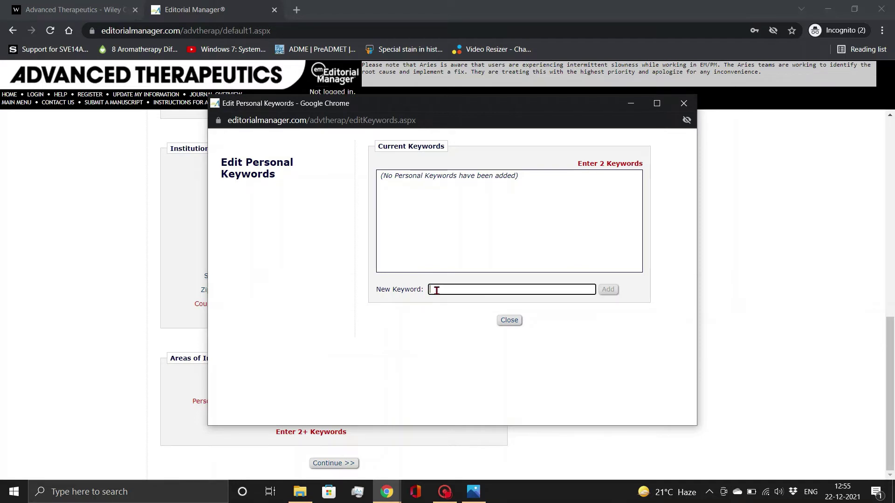
type("BT")
type(" regener")
type("ation")
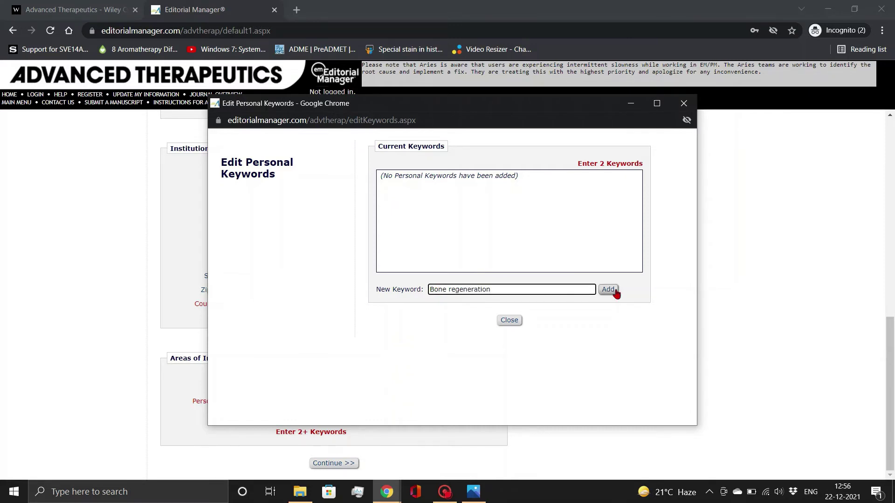
left_click(608, 290)
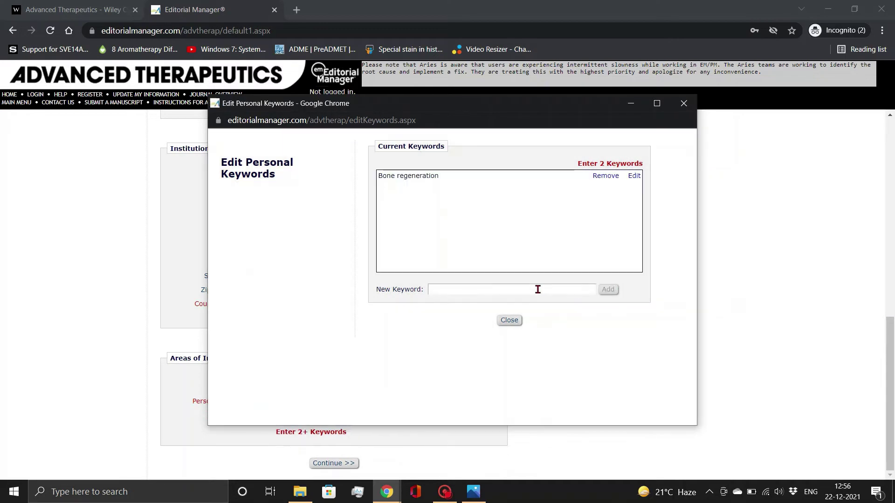
left_click(509, 320)
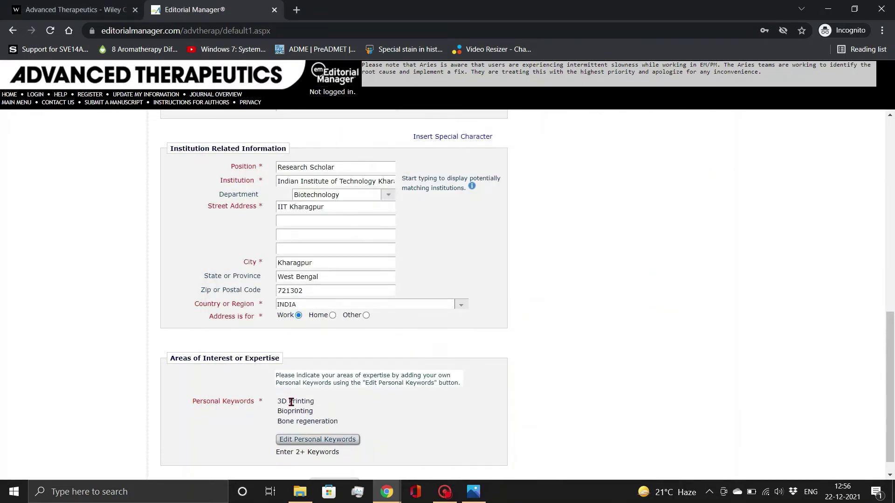
left_click(530, 408)
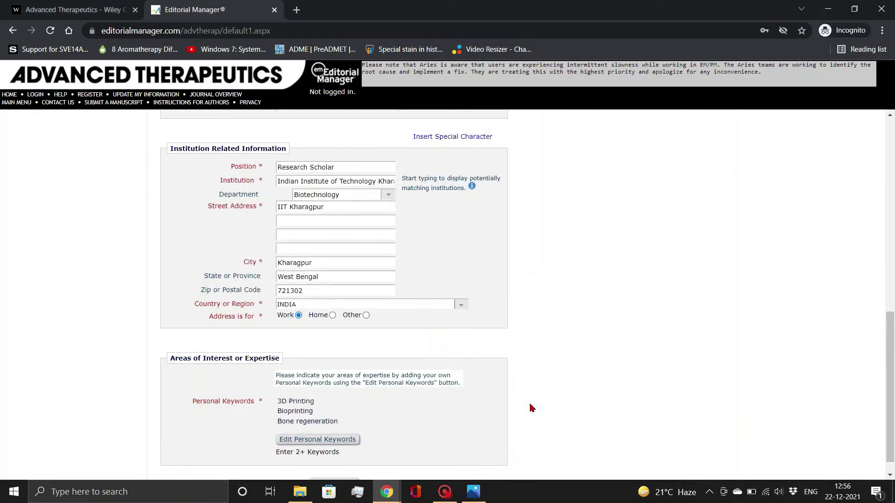
scroll(531, 408, "down", 1)
Step: Submit the details, accept the privacy acknowledgement and confirm the registration
left_click(338, 462)
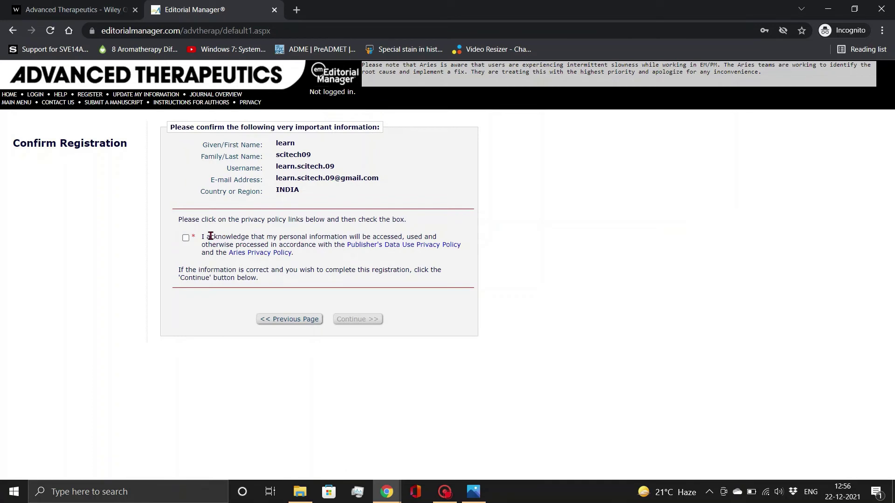
left_click(185, 238)
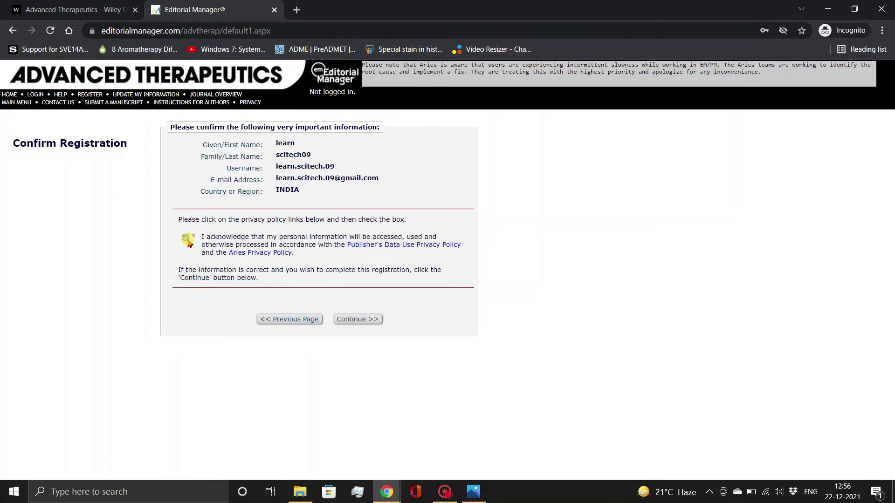
left_click(356, 319)
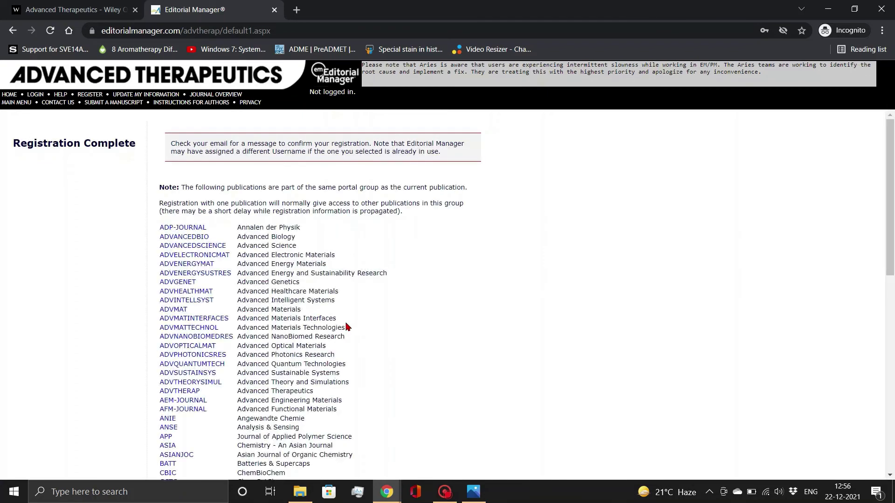
scroll(420, 299, "down", 1)
scroll(420, 299, "down", 3)
scroll(421, 300, "down", 6)
scroll(420, 300, "down", 3)
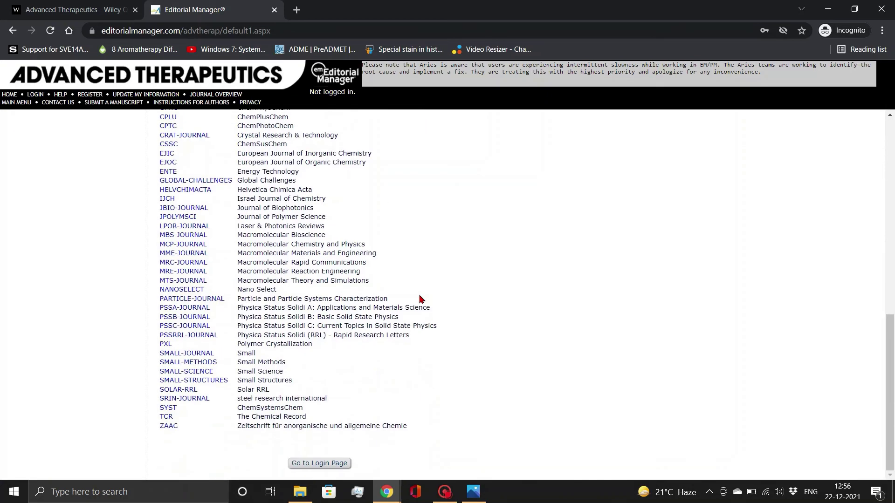
Step: Go to the login page and log in with the new author account
left_click(319, 463)
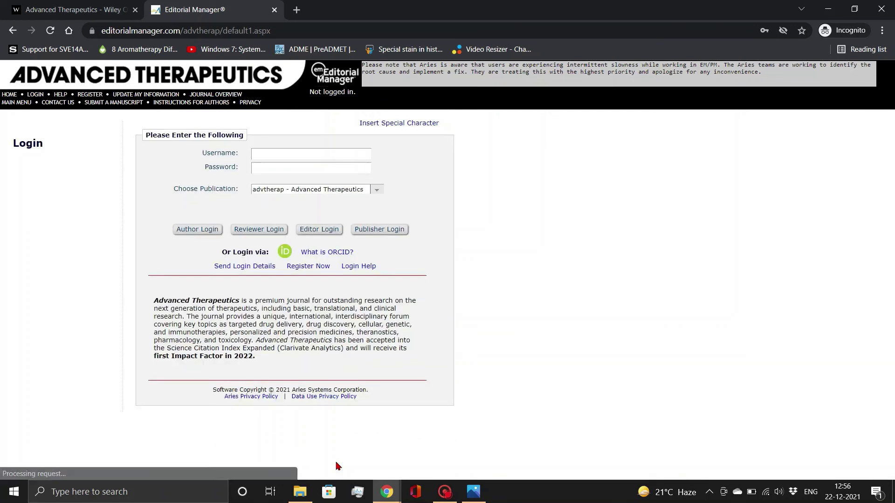
left_click(299, 154)
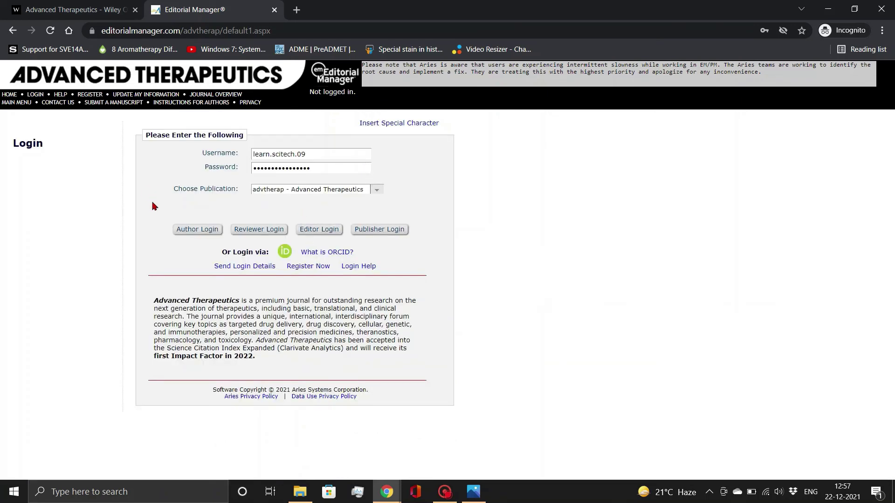